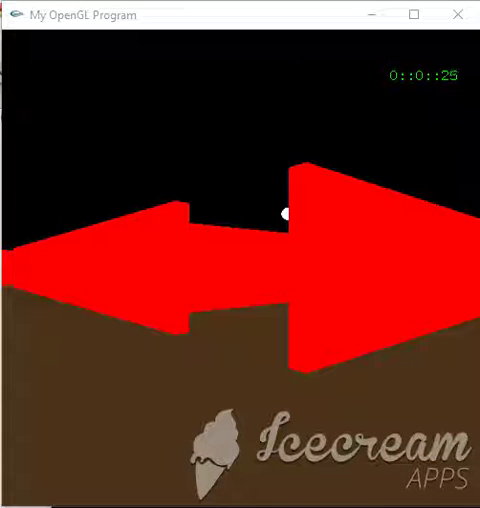
Step: Focus the game window and turn the camera to face into the first red-walled corridor
{"action": "left_click", "coordinate": [153, 280]}
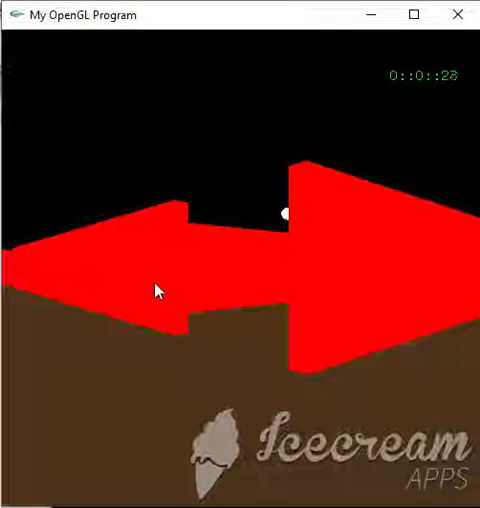
{"action": "left_click", "coordinate": [157, 290]}
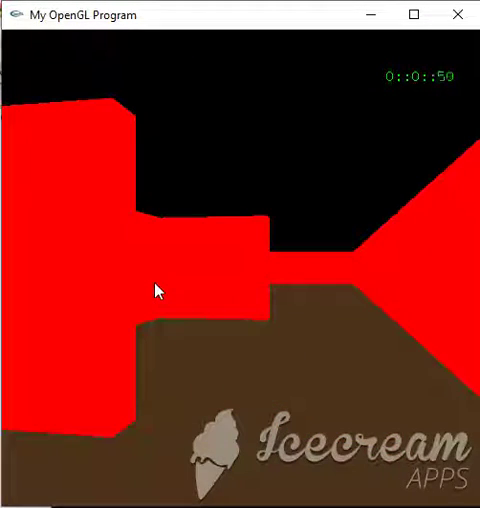
Step: Check the overhead maze map, then return to first person and start down the corridor
{"action": "key", "text": "v"}
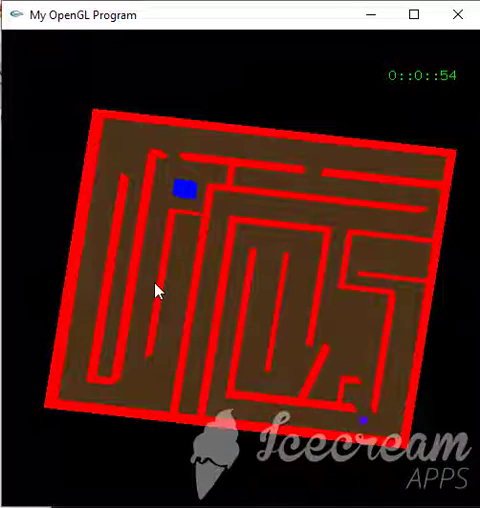
{"action": "key", "text": "v"}
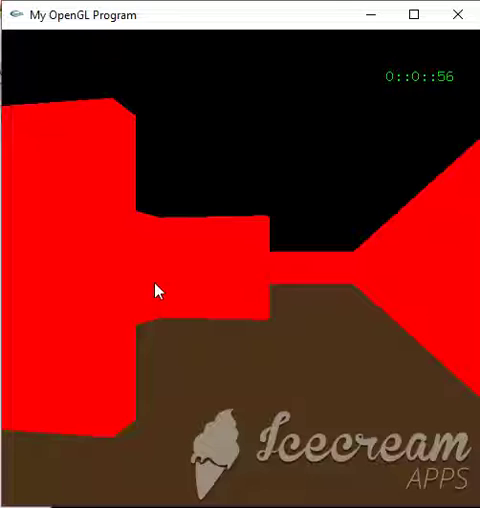
{"action": "key", "text": "Up"}
{"action": "key", "text": "Up"}
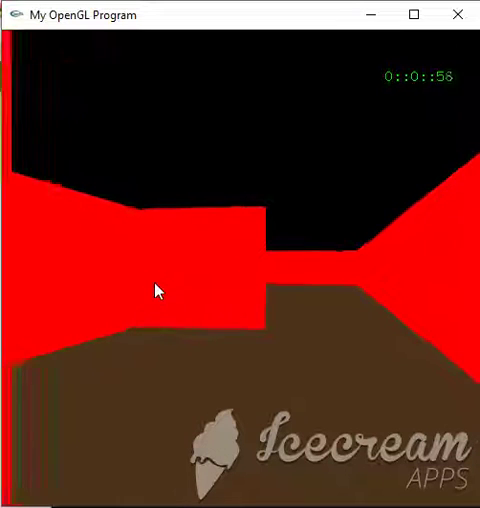
{"action": "key", "text": "Up"}
{"action": "key", "text": "Up"}
{"action": "key", "text": "Up"}
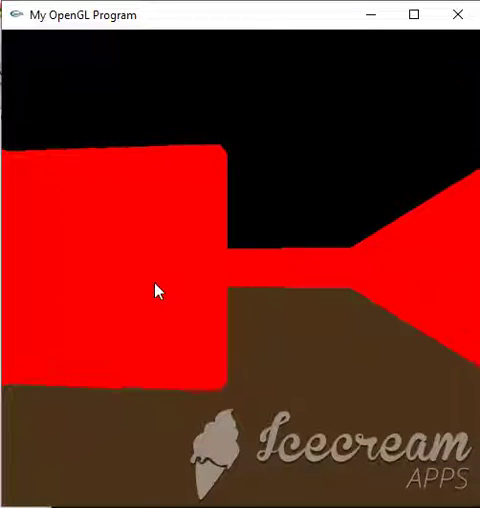
Step: Walk past the wall block and along the next corridor stretch toward the wall ahead
{"action": "key", "text": "Up"}
{"action": "key", "text": "Up"}
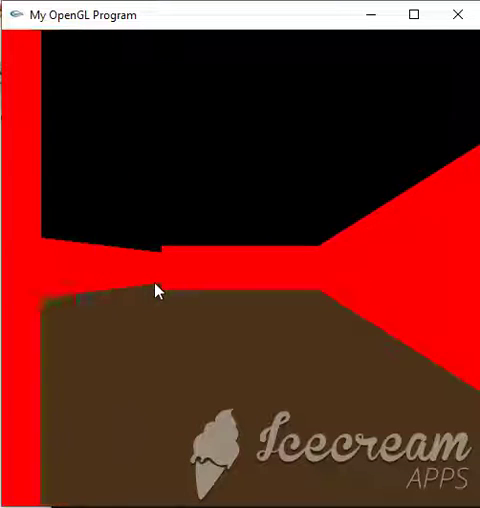
{"action": "key", "text": "Up"}
{"action": "key", "text": "Up"}
{"action": "key", "text": "Up"}
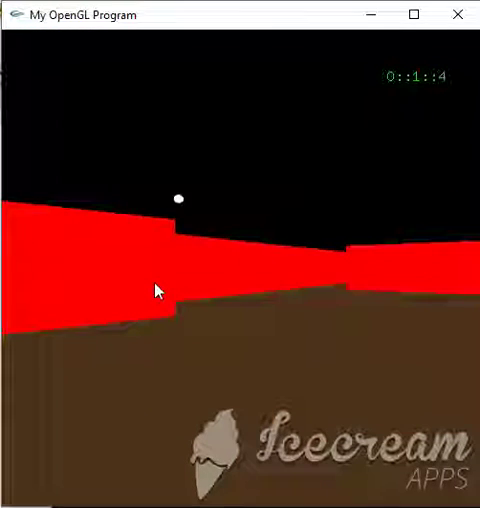
{"action": "key", "text": "Up"}
{"action": "key", "text": "Up"}
{"action": "key", "text": "Up"}
{"action": "key", "text": "Up"}
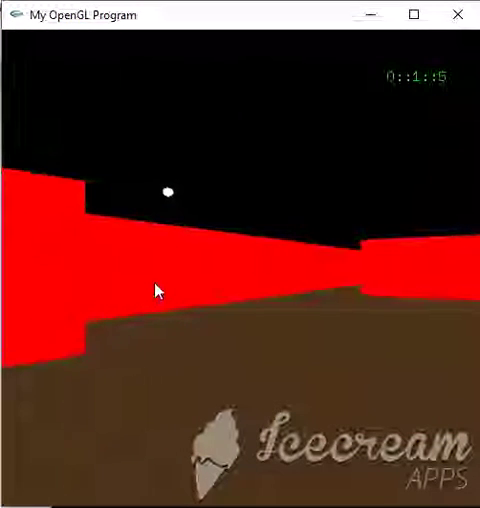
{"action": "key", "text": "Up"}
{"action": "key", "text": "Up"}
{"action": "key", "text": "Up"}
{"action": "key", "text": "Up"}
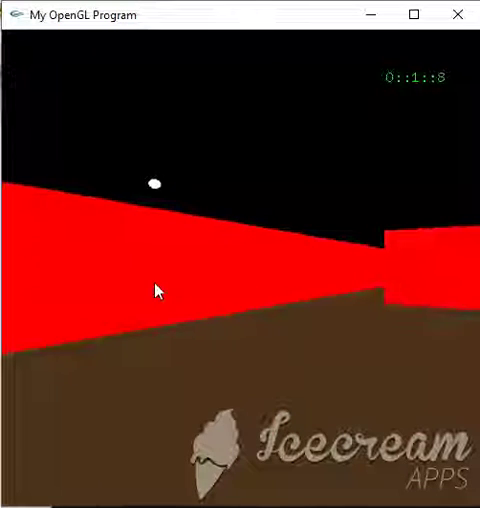
{"action": "key", "text": "Up"}
{"action": "key", "text": "Up"}
{"action": "key", "text": "Up"}
{"action": "key", "text": "Up"}
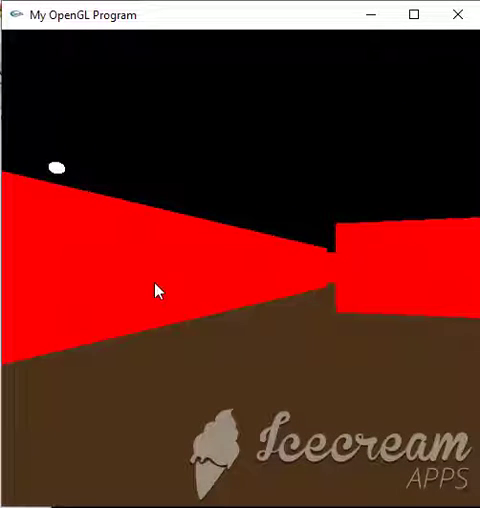
{"action": "key", "text": "Up"}
{"action": "key", "text": "Up"}
{"action": "key", "text": "Up"}
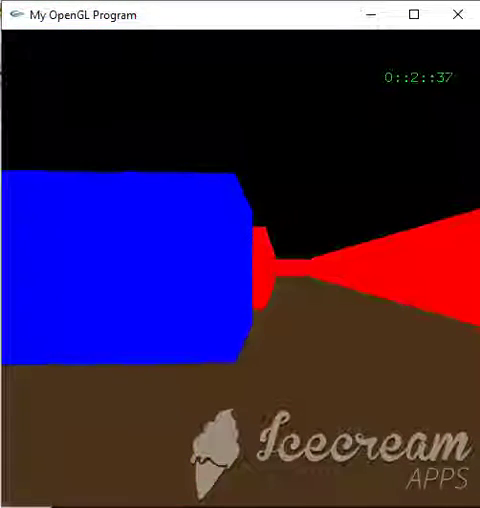
Step: Walk forward into the blue goal block, finishing with a time of 0::2::41
{"action": "key", "text": "Up"}
{"action": "key", "text": "Up"}
{"action": "key", "text": "Up"}
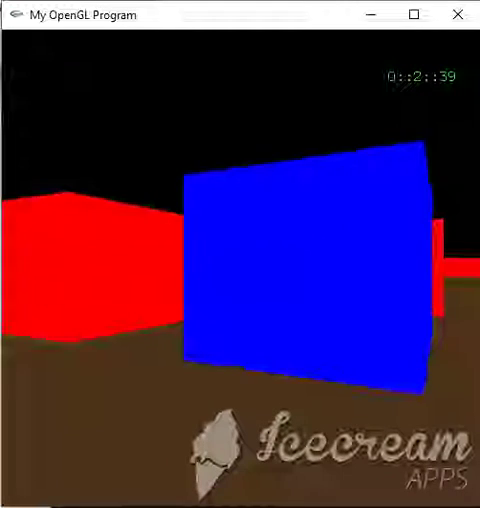
{"action": "key", "text": "Up"}
{"action": "key", "text": "Up"}
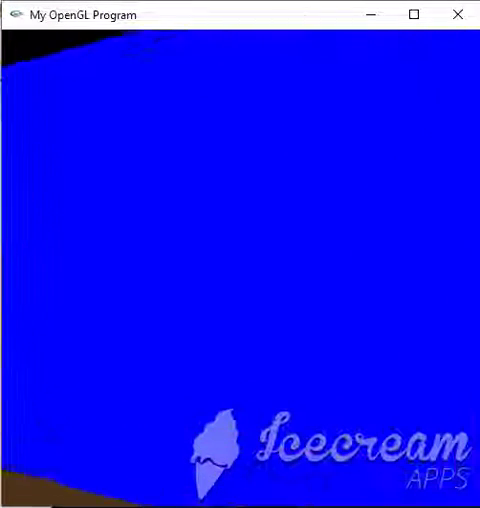
{"action": "key", "text": "Up"}
{"action": "key", "text": "Up"}
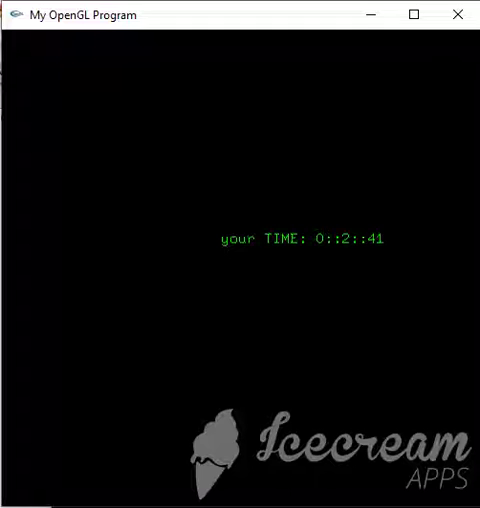